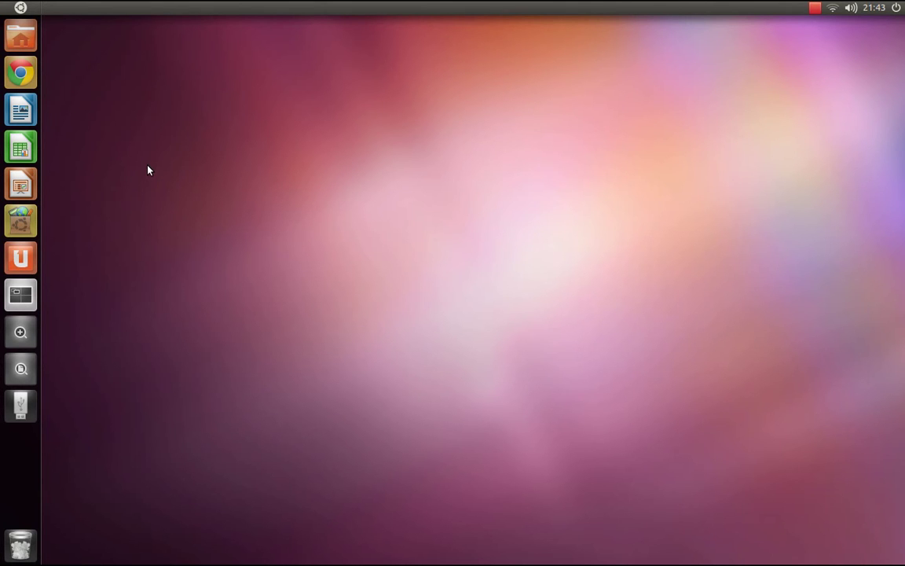
Step: Launch Google Chrome with Super+2, showing the Launchpad X Updates PPA page
key(super+2)
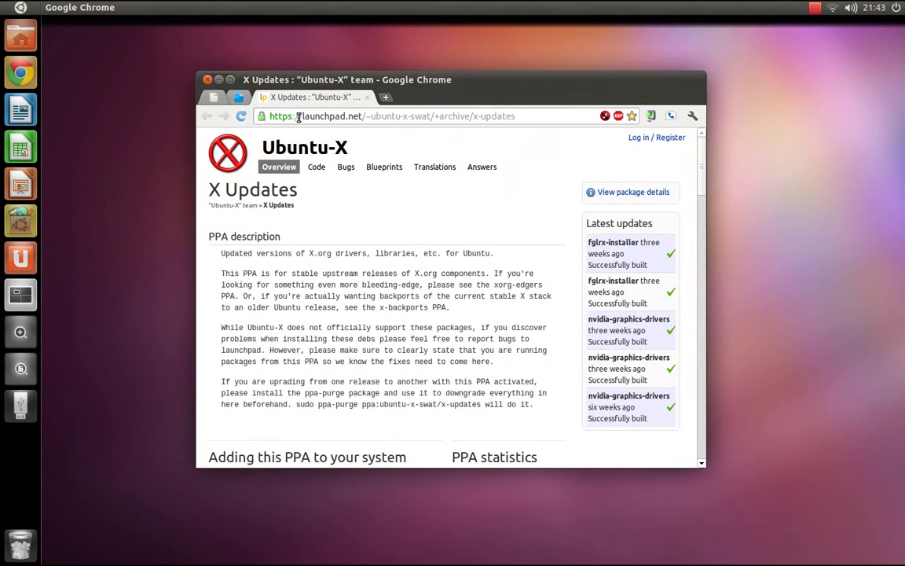
Step: Copy 'ppa:ubuntu-x-swat/x-updates' from the 'Adding this PPA to your system' section
drag(304, 117, 515, 116)
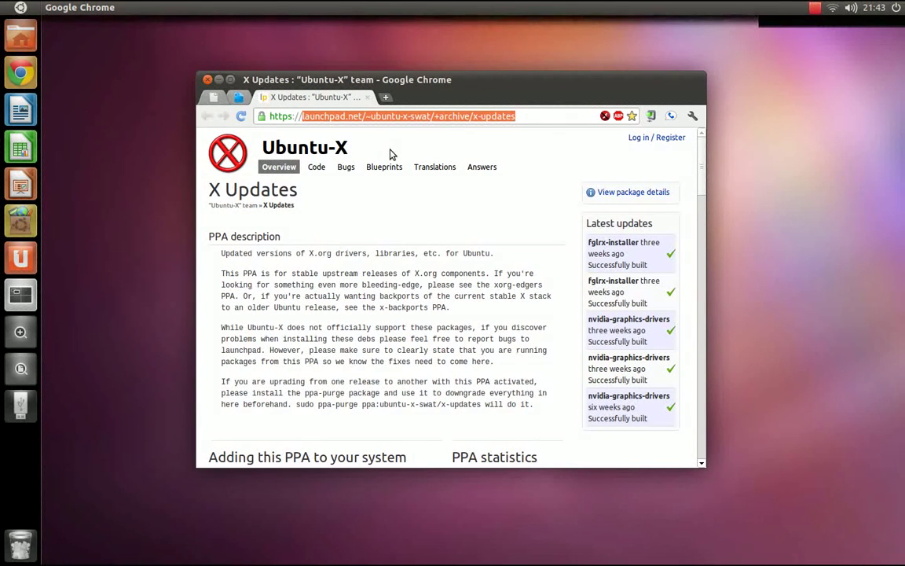
click(397, 237)
scroll(405, 232, down, 3)
scroll(409, 228, down, 4)
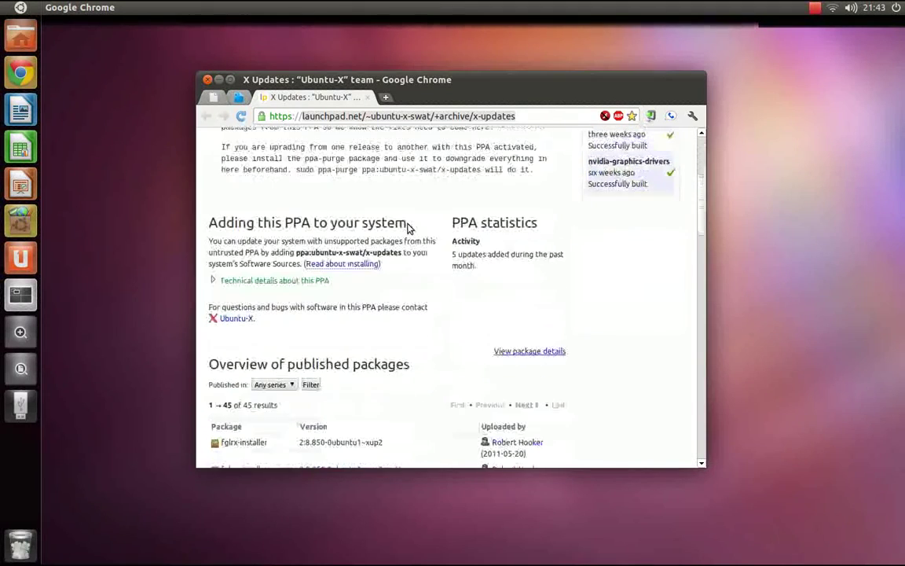
scroll(408, 228, down, 1)
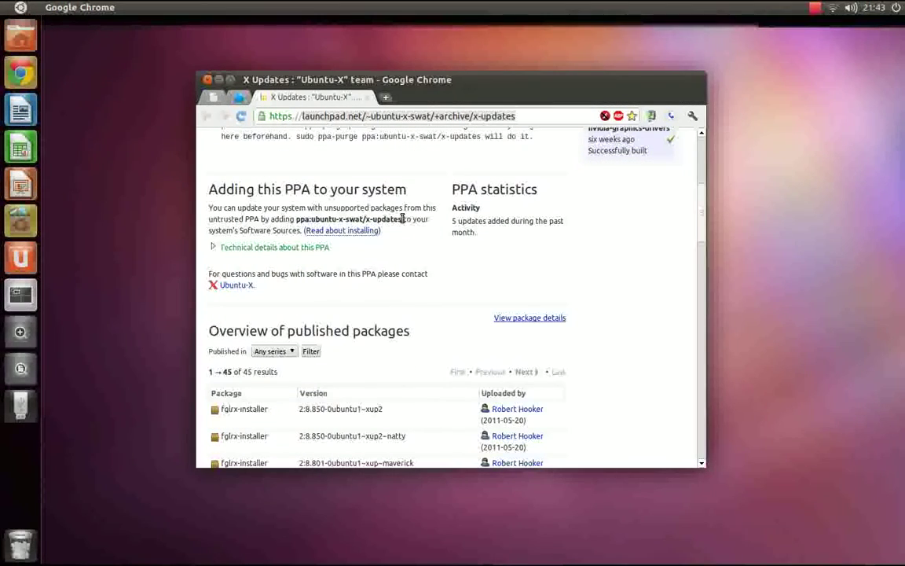
drag(402, 219, 298, 214)
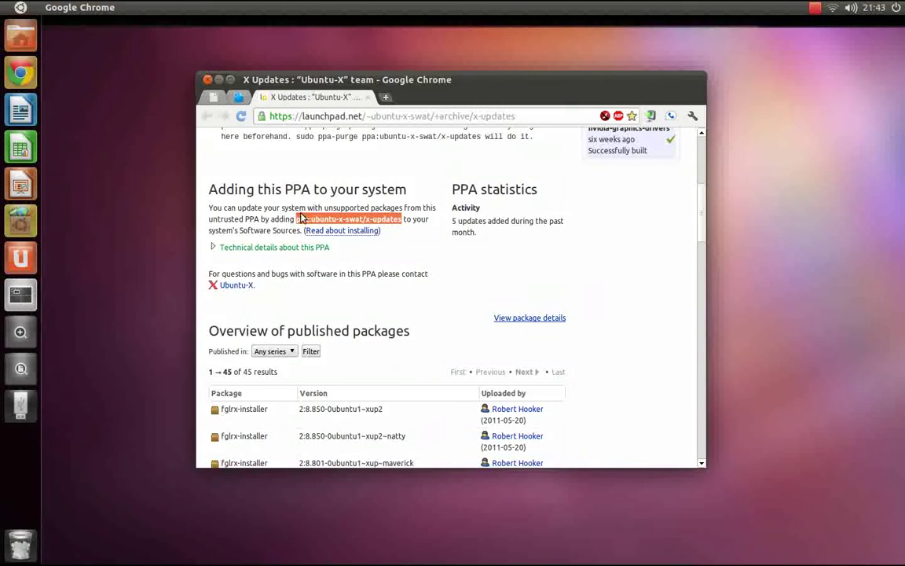
right_click(303, 219)
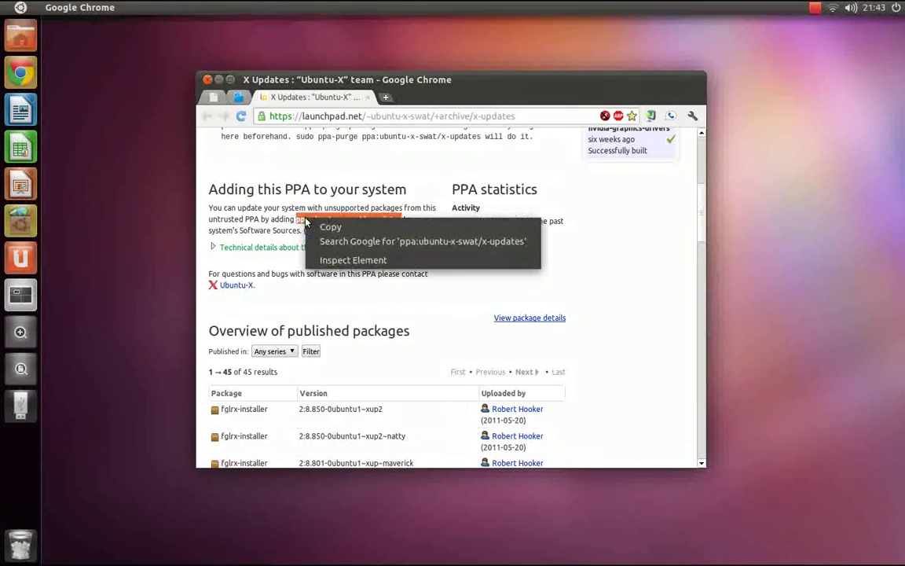
click(314, 227)
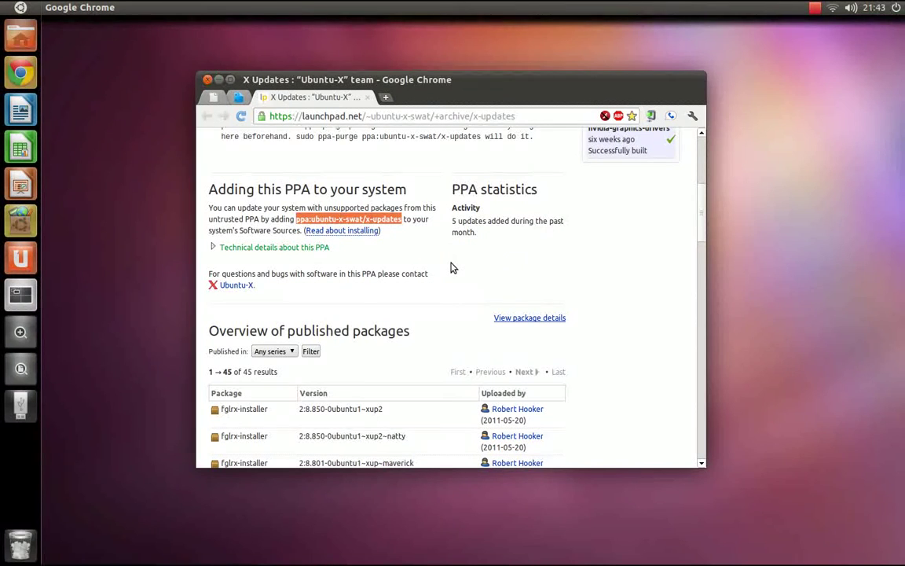
key(super)
Step: In Terminal, run sudo add-apt-repository ppa:ubuntu-x-swat/x-updates and authorize it with your password
text(ter)
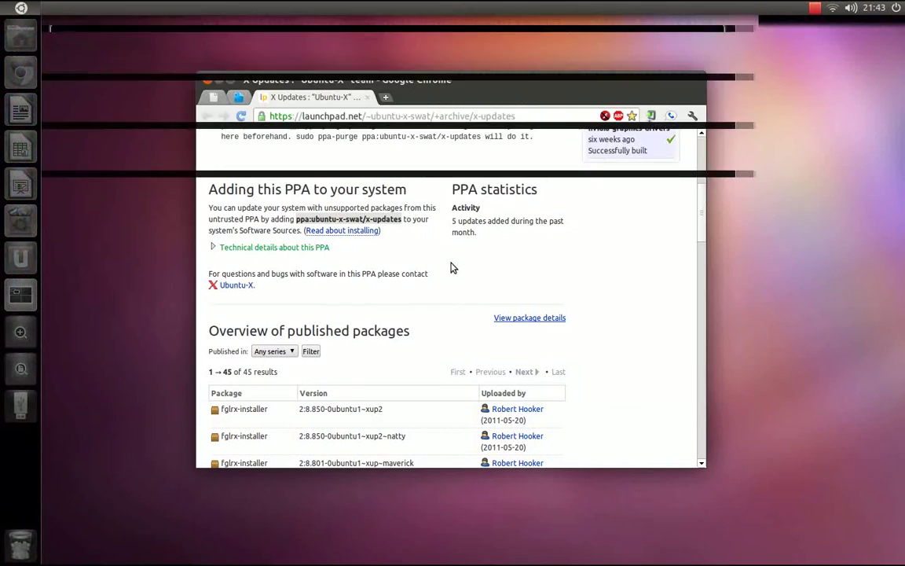
text(minal)
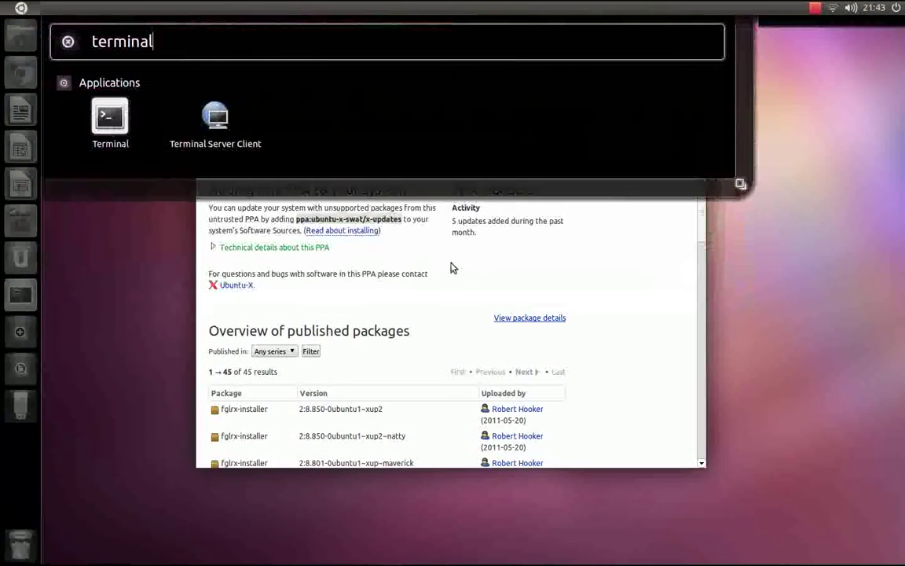
key(Return)
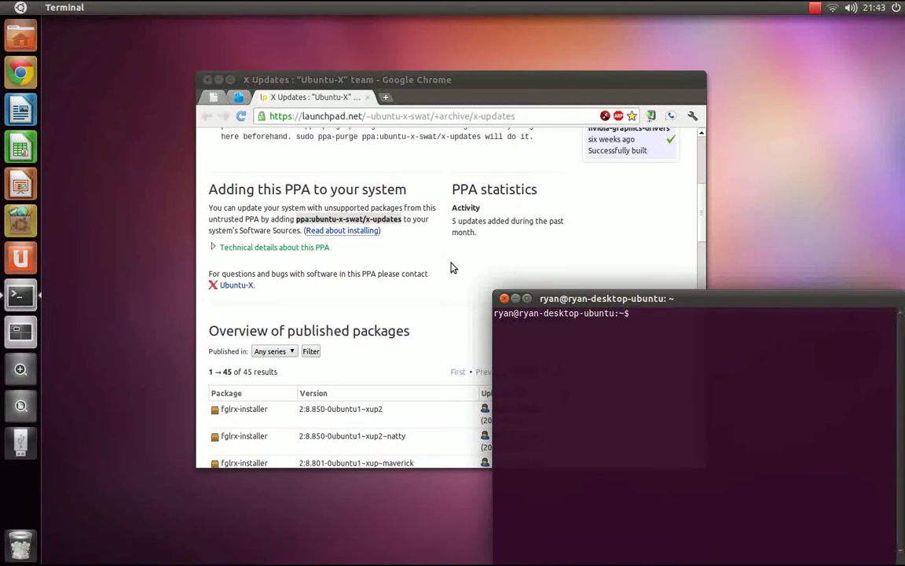
text(sudo)
text( add-apt)
text(-reposito)
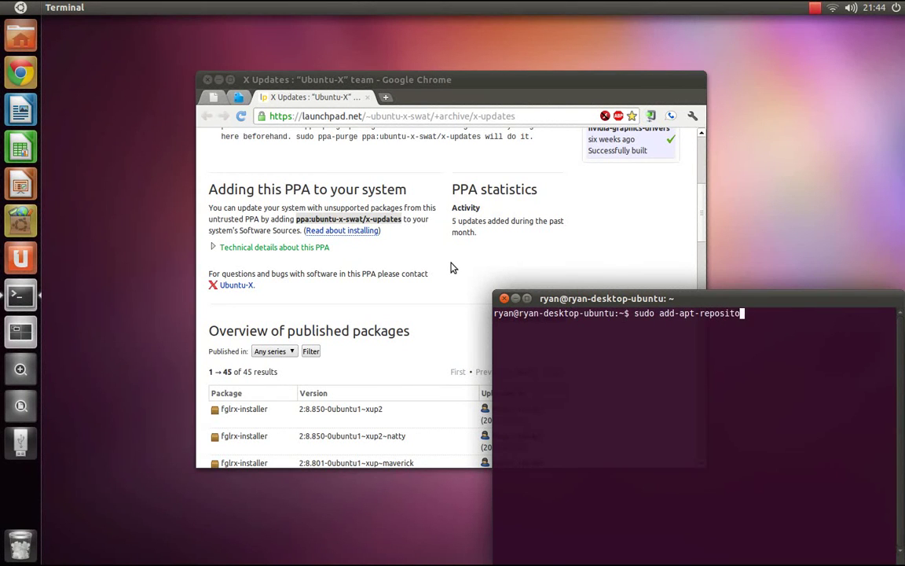
text(ry)
key(ctrl+shift+v)
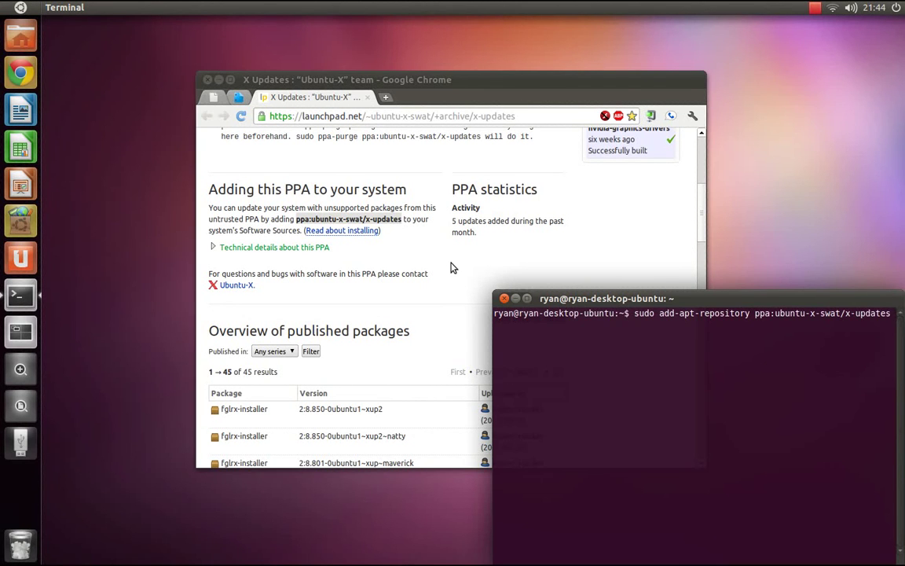
key(Return)
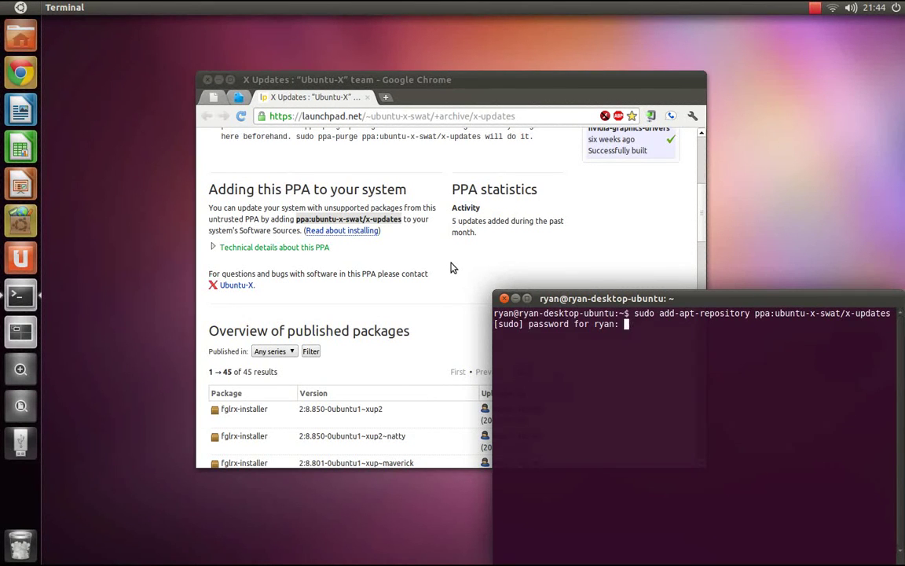
key(Return)
key(Return)
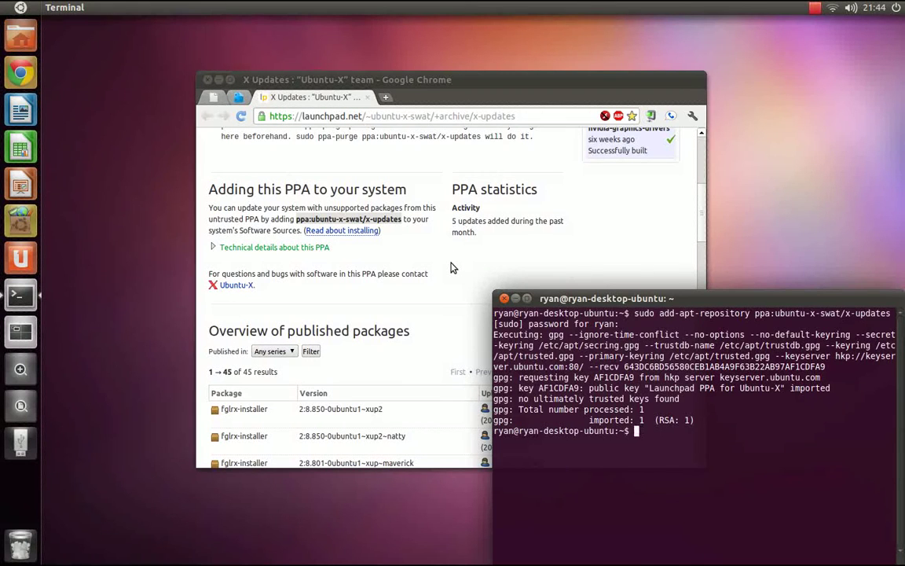
Step: Check the nvidia-graphics-drivers versions in the Launchpad PPA package table
click(452, 268)
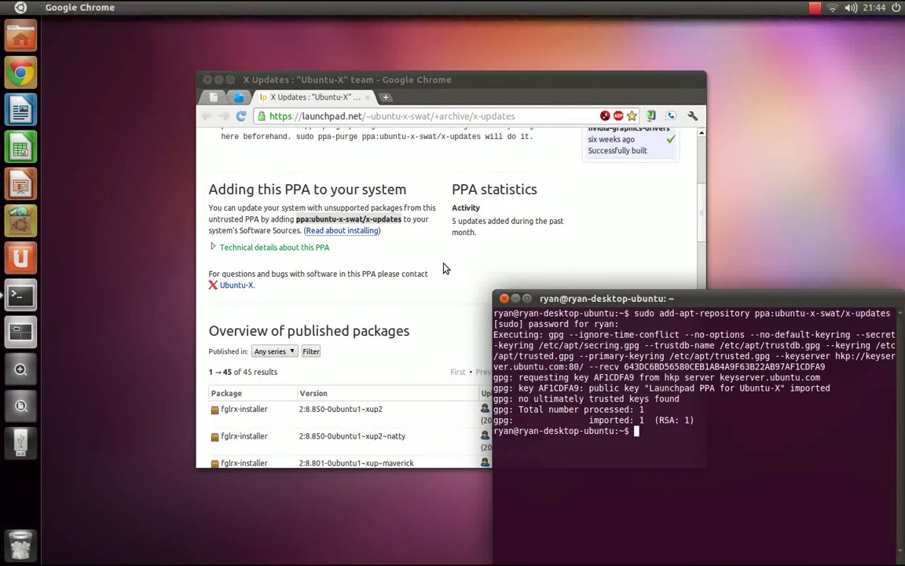
scroll(448, 268, up, 5)
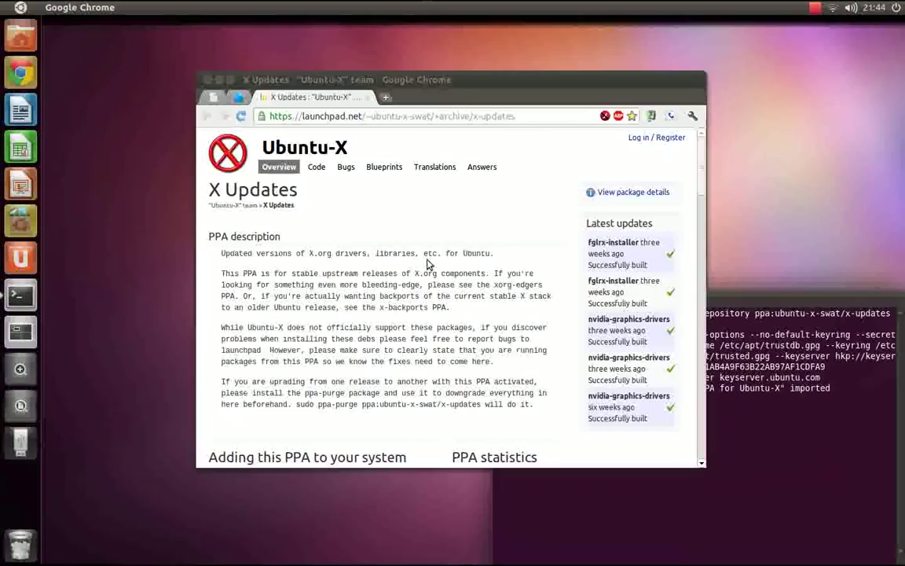
scroll(428, 264, down, 2)
scroll(429, 265, down, 7)
scroll(428, 264, down, 5)
scroll(428, 264, down, 4)
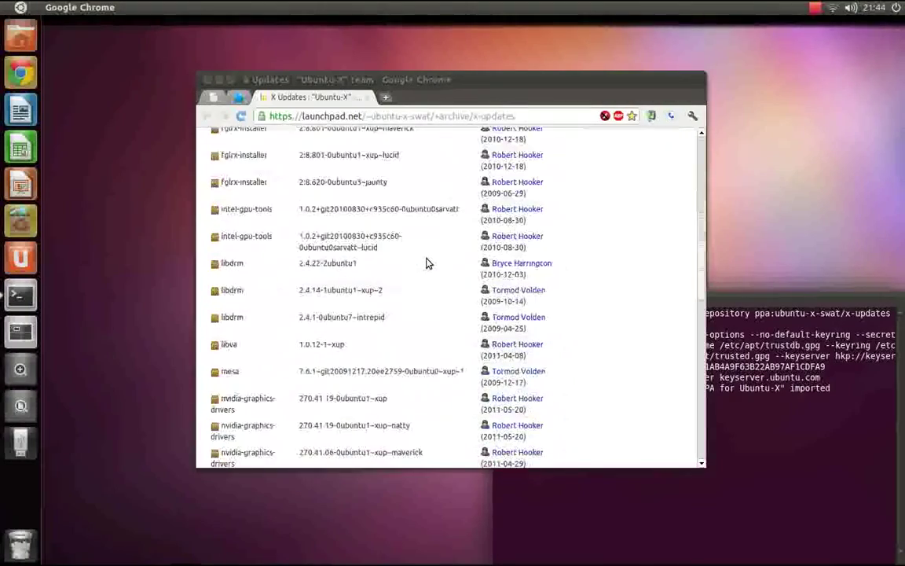
scroll(429, 263, down, 2)
scroll(428, 264, down, 3)
scroll(428, 263, up, 5)
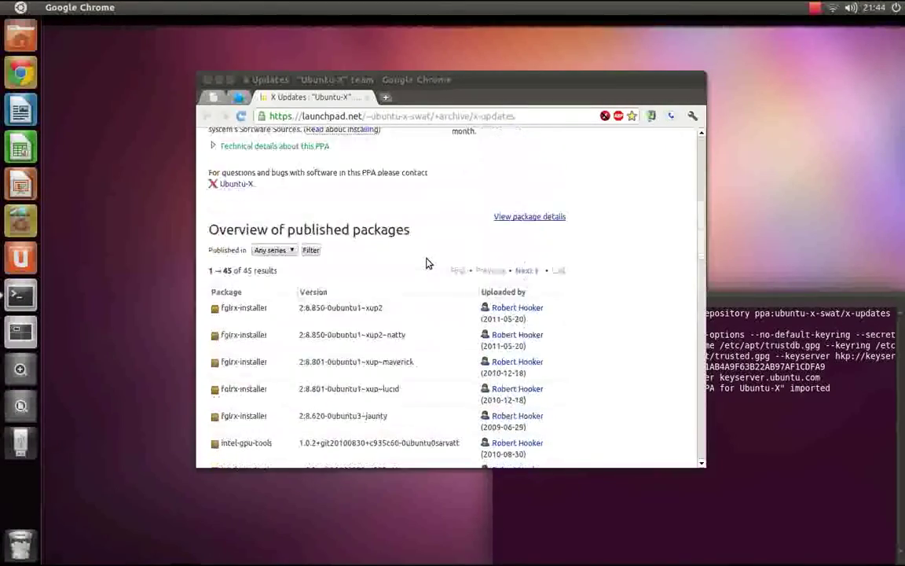
scroll(428, 263, up, 5)
scroll(428, 263, up, 2)
scroll(428, 264, down, 2)
scroll(428, 263, down, 5)
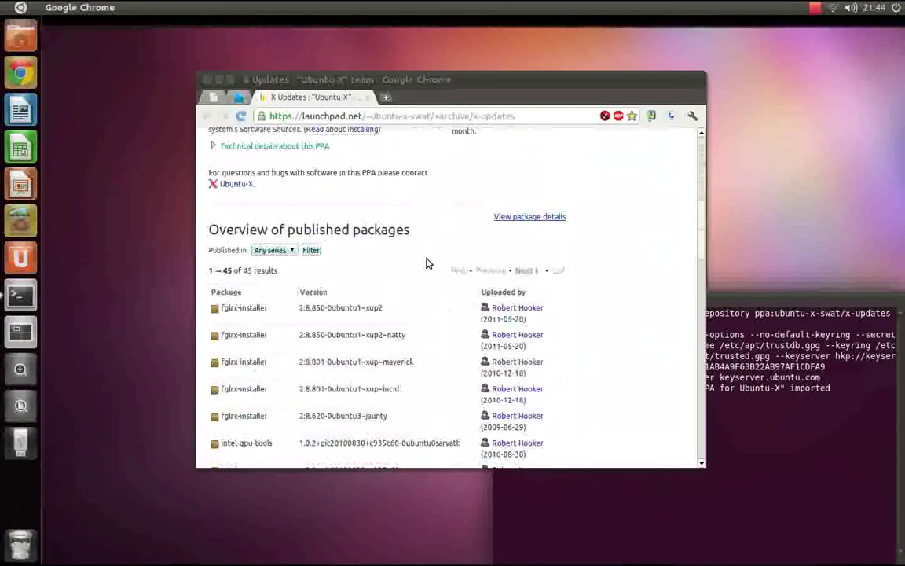
scroll(428, 263, down, 5)
scroll(430, 261, down, 1)
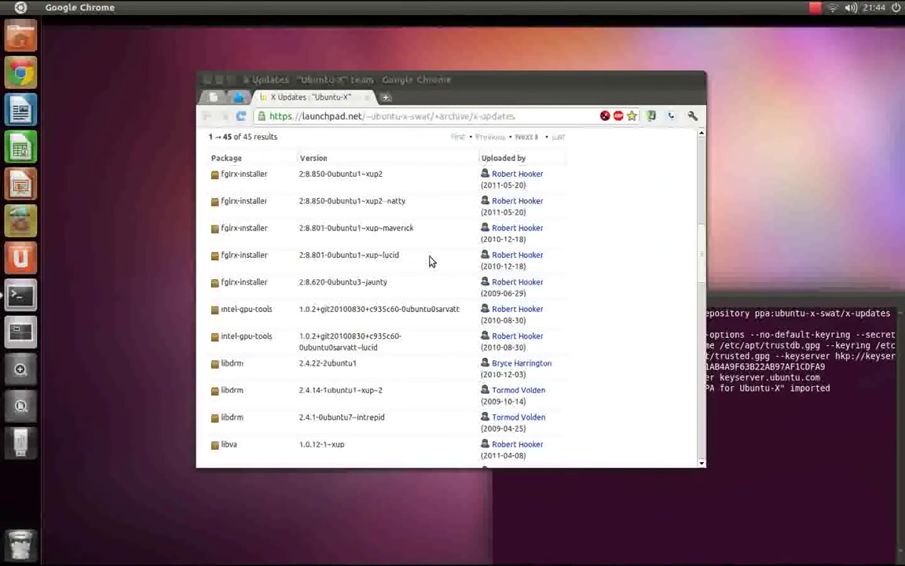
Step: Close the Terminal and Chrome windows, leaving the empty desktop
click(733, 346)
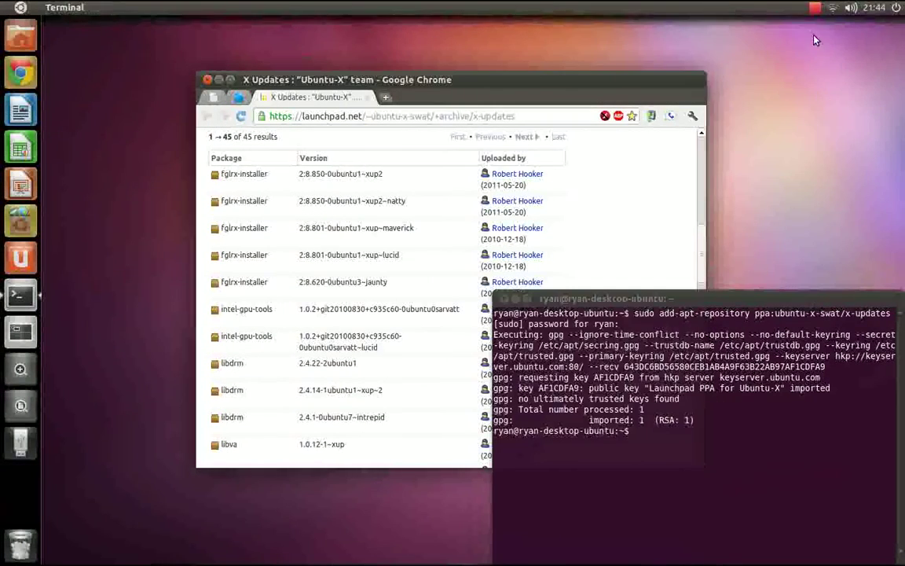
click(815, 7)
click(815, 7)
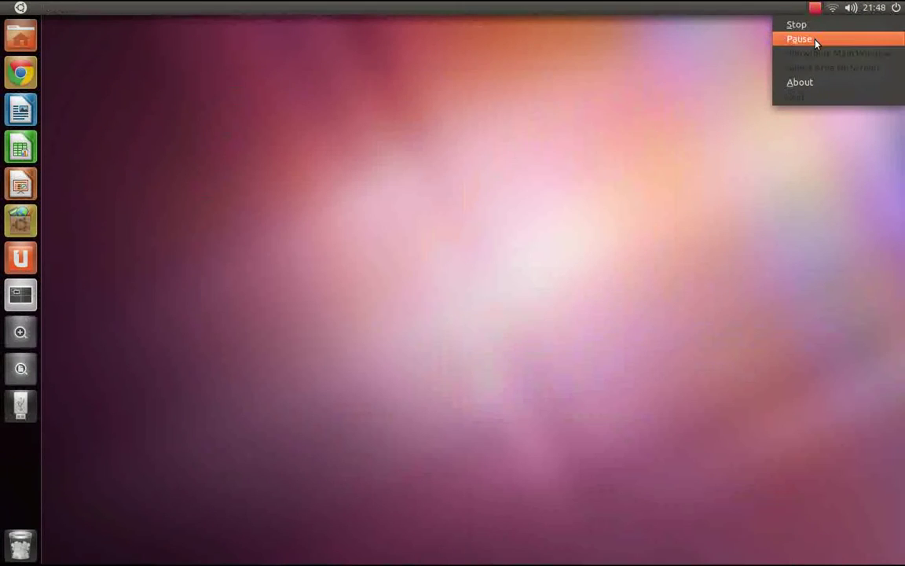
click(816, 40)
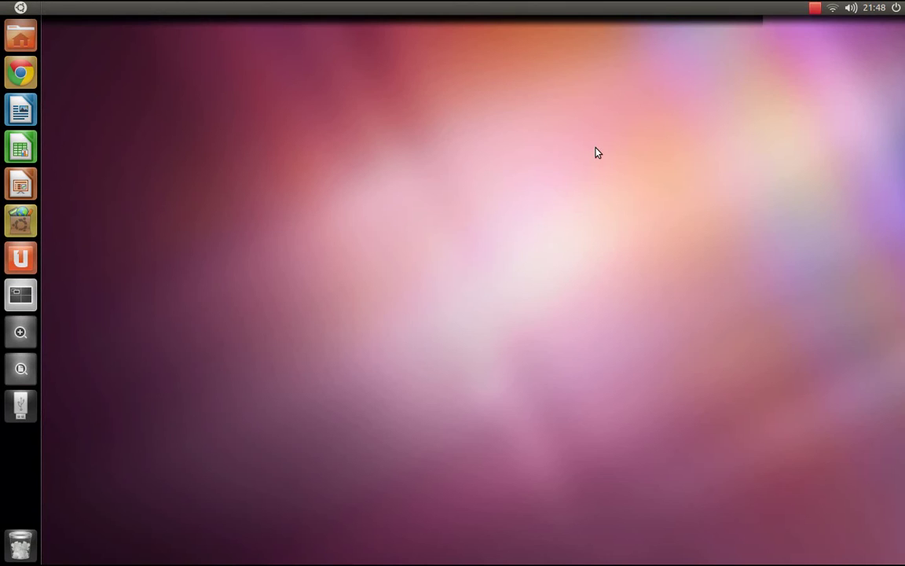
Step: Open Synaptic Package Manager with your password and reload the package information
key(super)
text(sy)
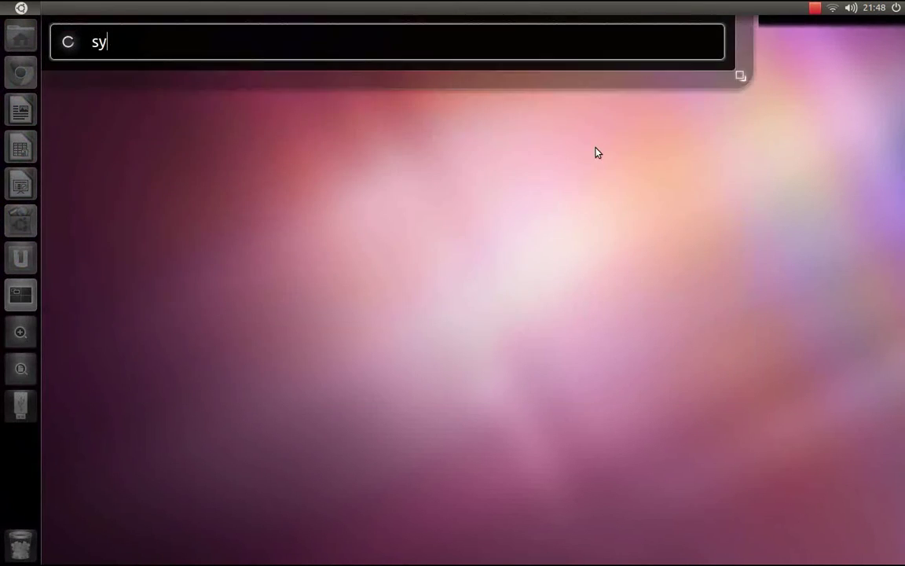
text(naptic)
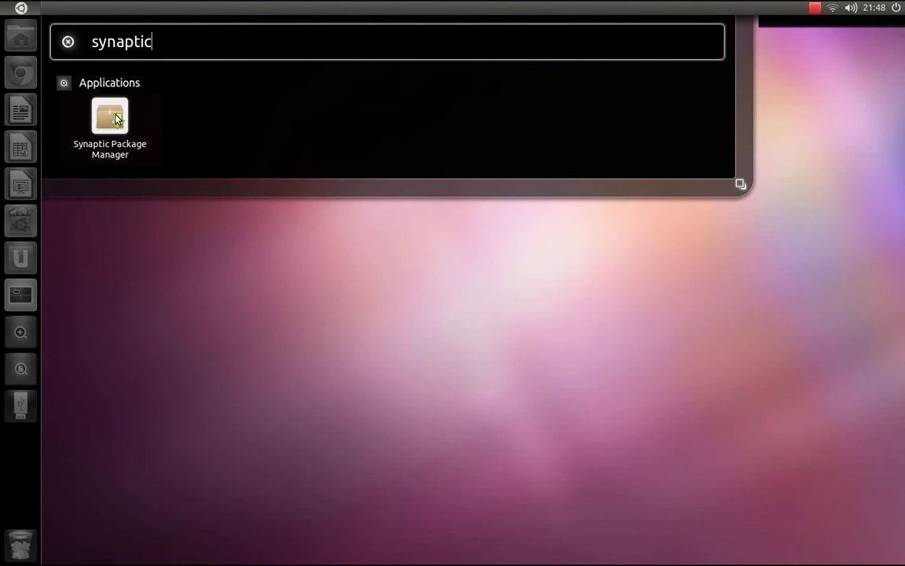
click(114, 115)
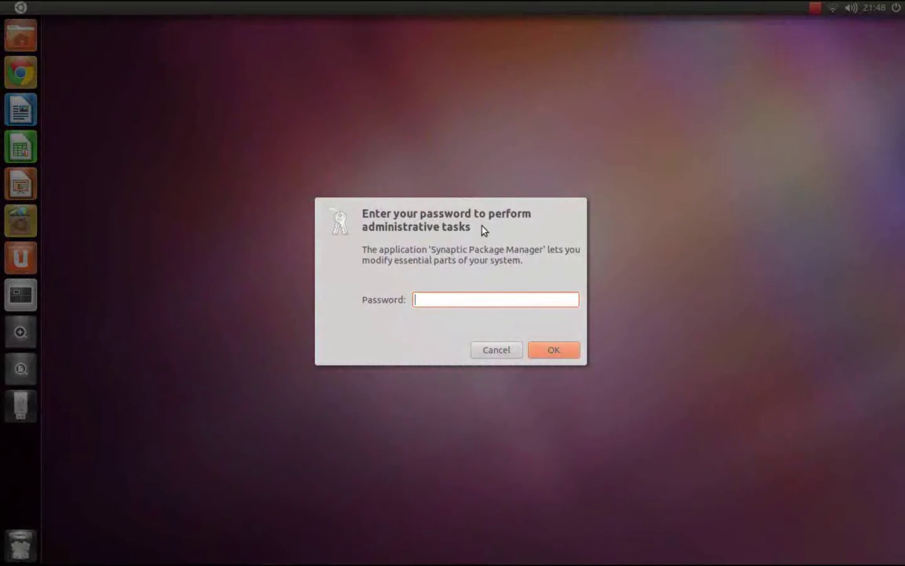
text(password)
key(Return)
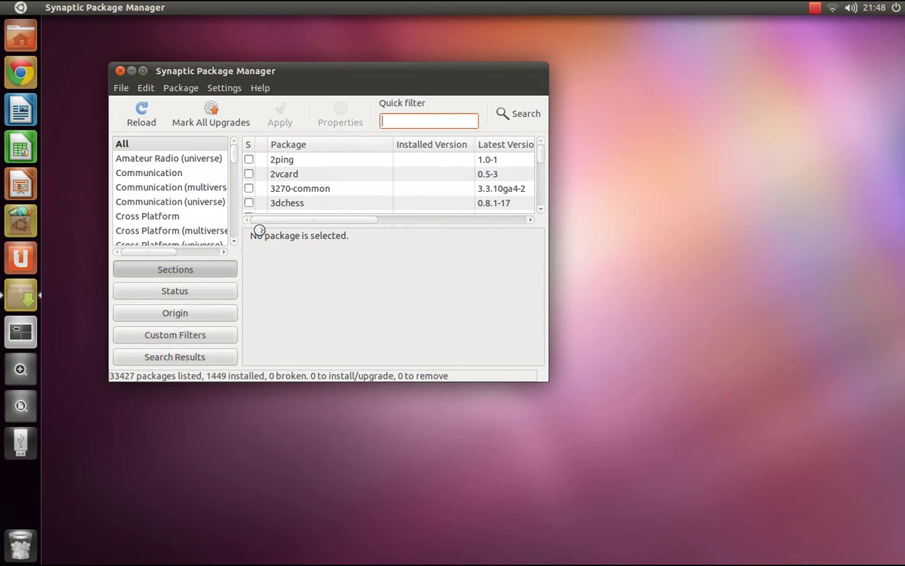
click(141, 113)
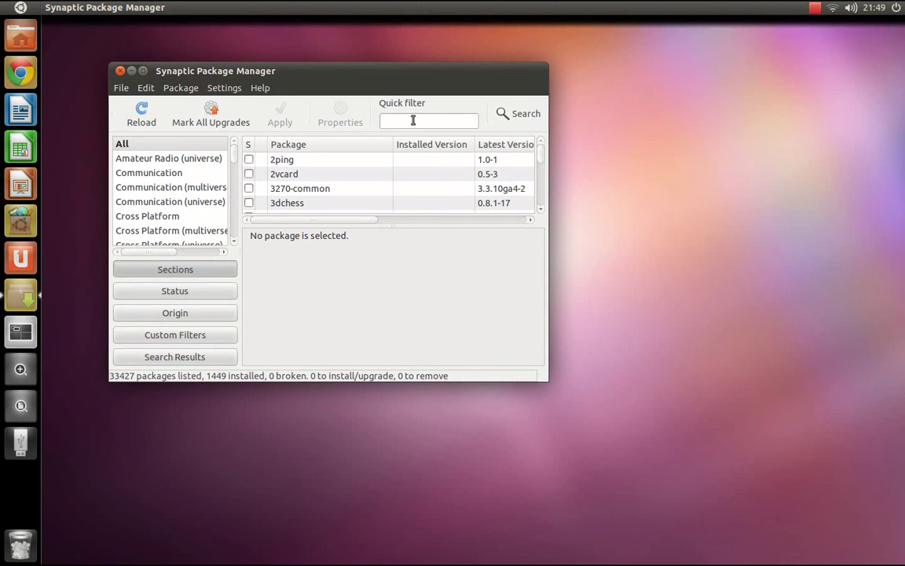
Step: Filter Synaptic to 'nvidia' packages, sorted with installed ones like nvidia-current first
click(415, 118)
text(n)
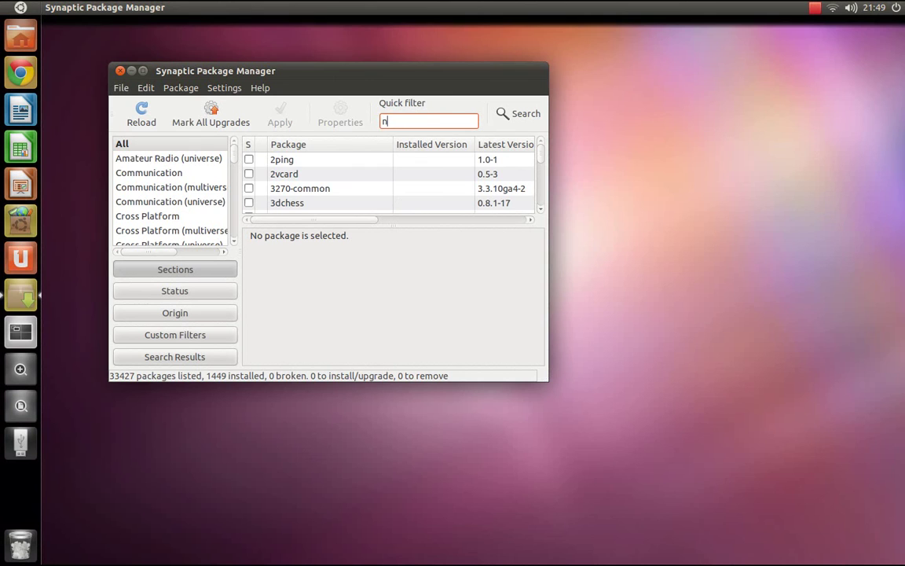
text(vidia)
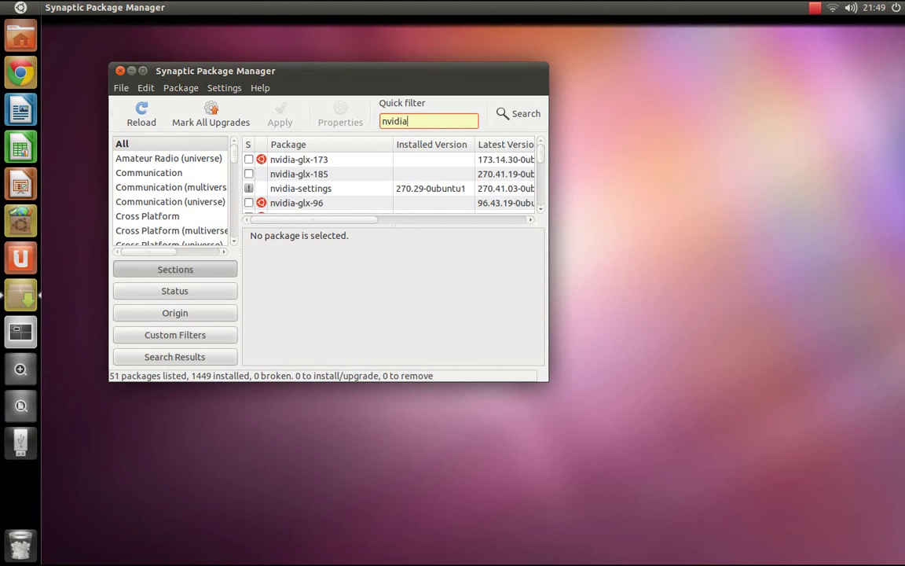
click(248, 148)
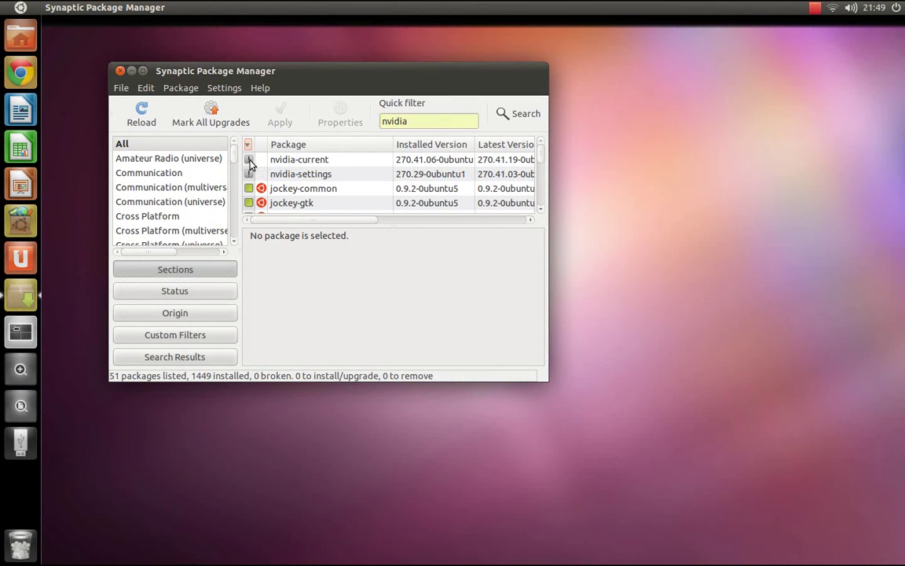
Step: Mark nvidia-current for upgrade
click(250, 162)
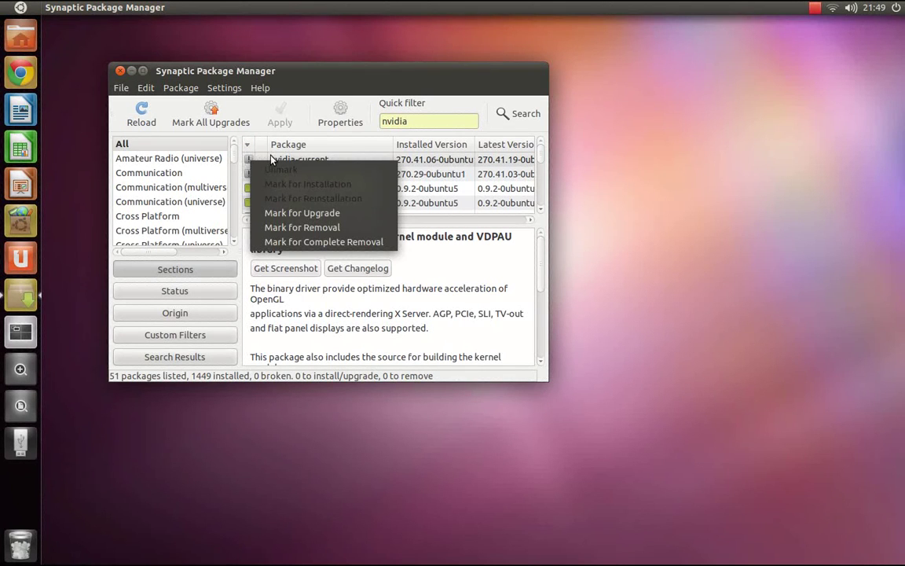
click(245, 142)
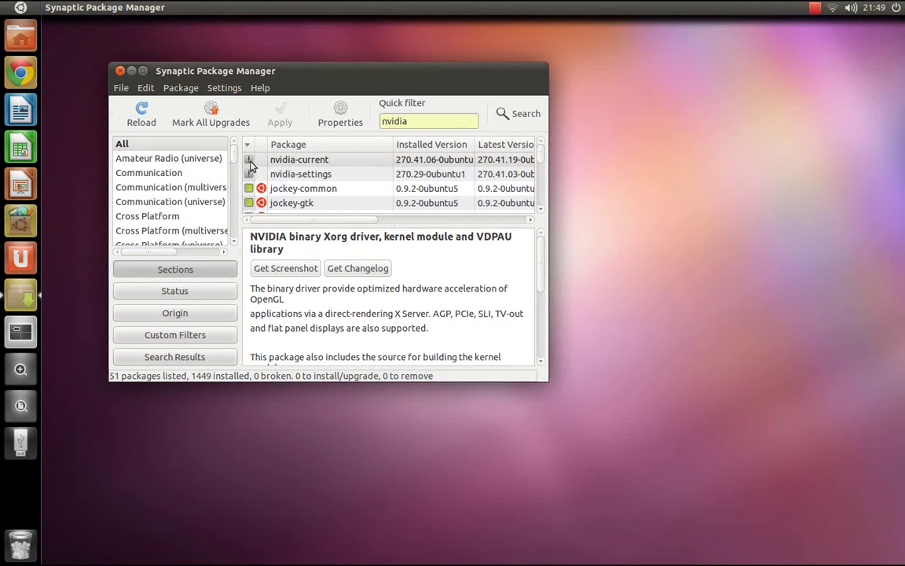
click(250, 161)
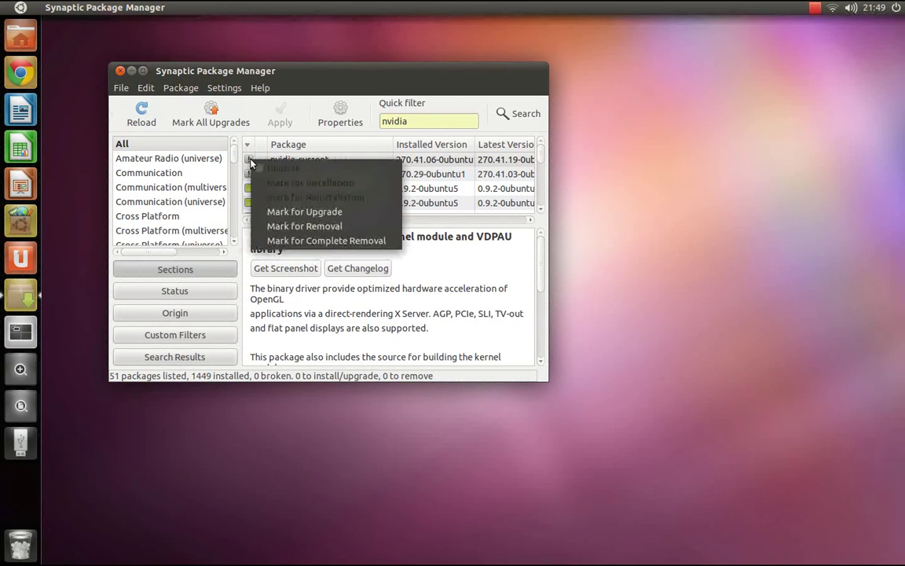
click(277, 212)
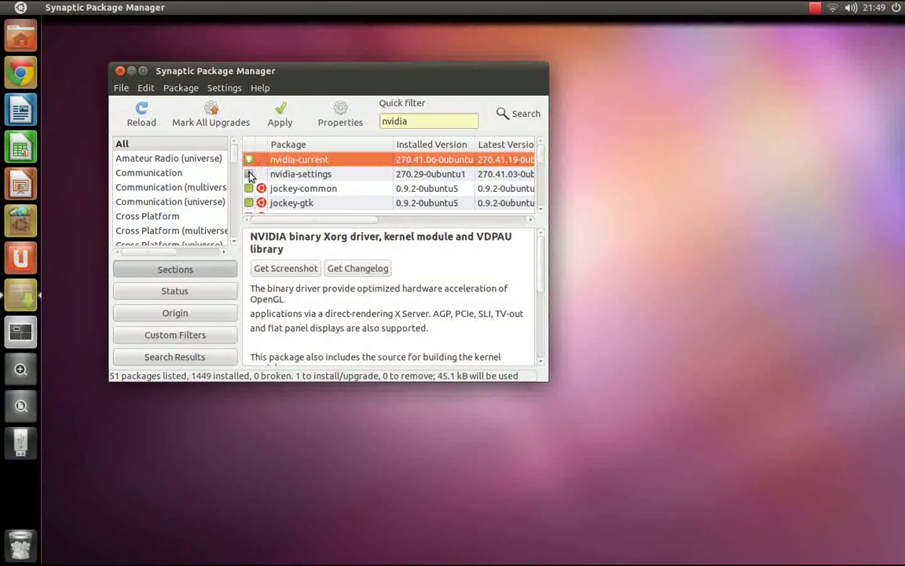
Step: Mark nvidia-settings for upgrade and look over the nvidia package list
click(249, 175)
click(273, 225)
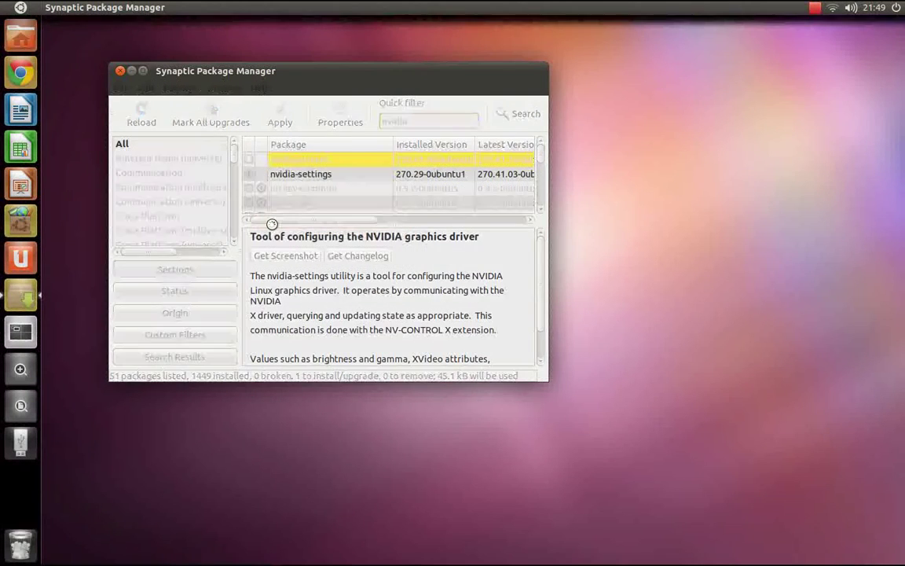
scroll(291, 196, down, 1)
scroll(291, 195, down, 3)
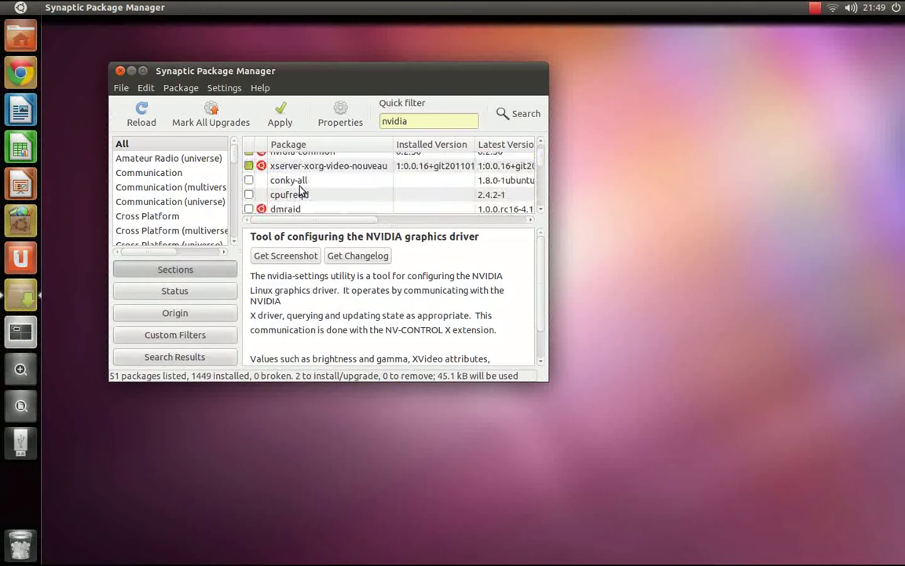
scroll(293, 192, down, 3)
scroll(294, 190, up, 5)
scroll(294, 190, up, 1)
scroll(294, 190, up, 1)
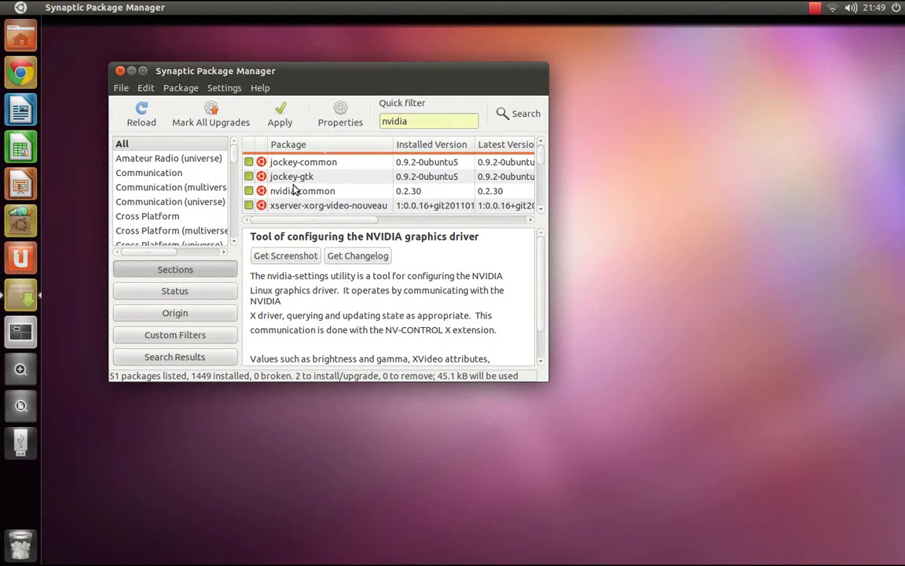
scroll(294, 189, down, 2)
scroll(294, 189, down, 2)
scroll(294, 190, down, 2)
scroll(294, 189, down, 2)
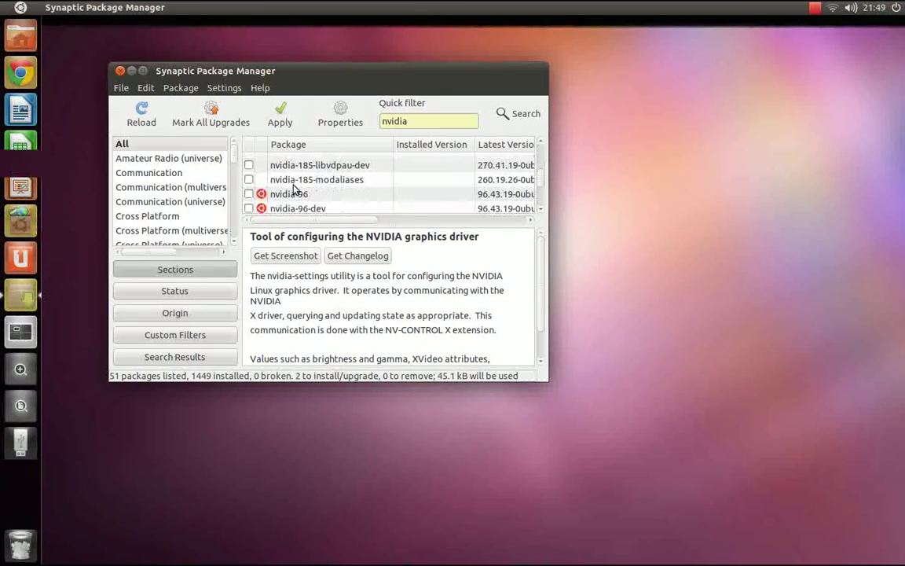
scroll(294, 189, down, 2)
scroll(294, 189, down, 3)
scroll(294, 189, up, 2)
scroll(292, 189, up, 4)
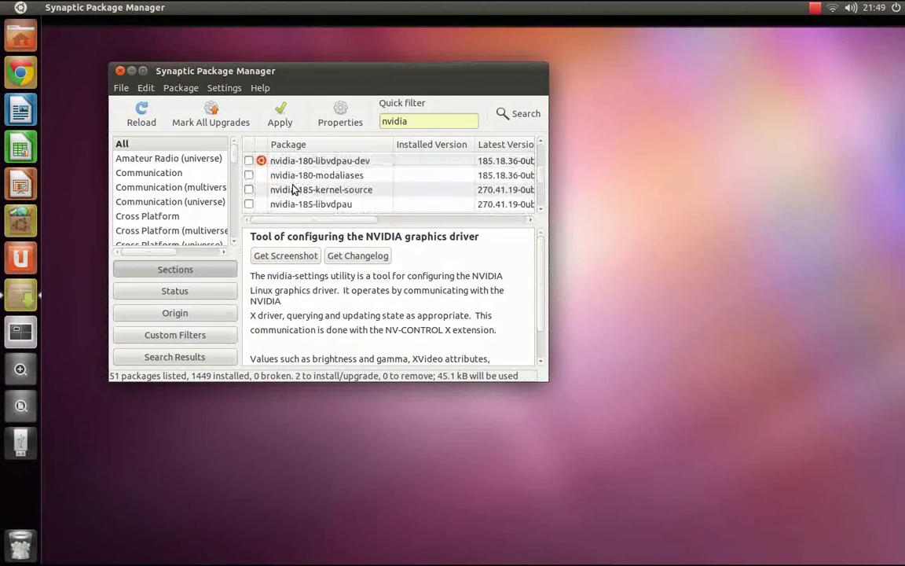
scroll(292, 189, up, 3)
scroll(292, 189, up, 3)
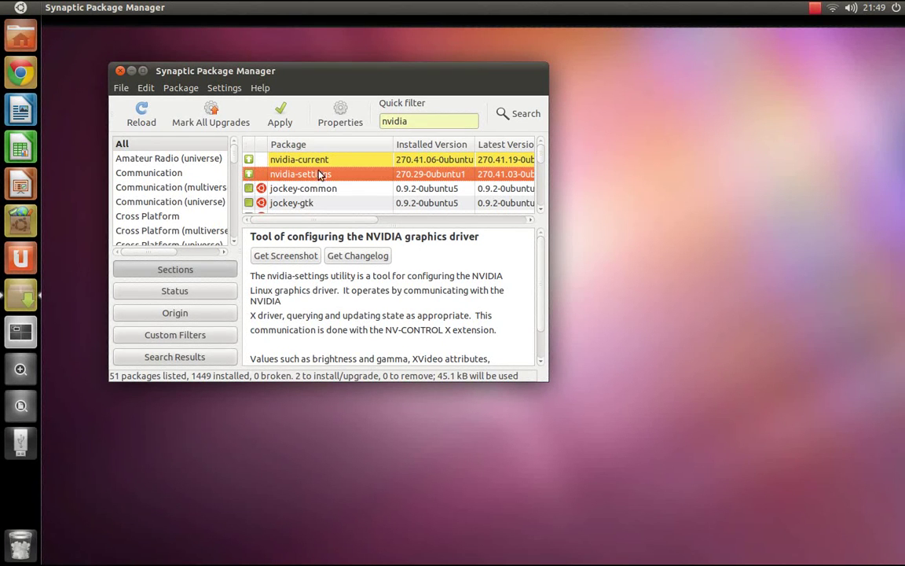
Step: Apply the two queued NVIDIA package upgrades through the Summary dialog
click(286, 122)
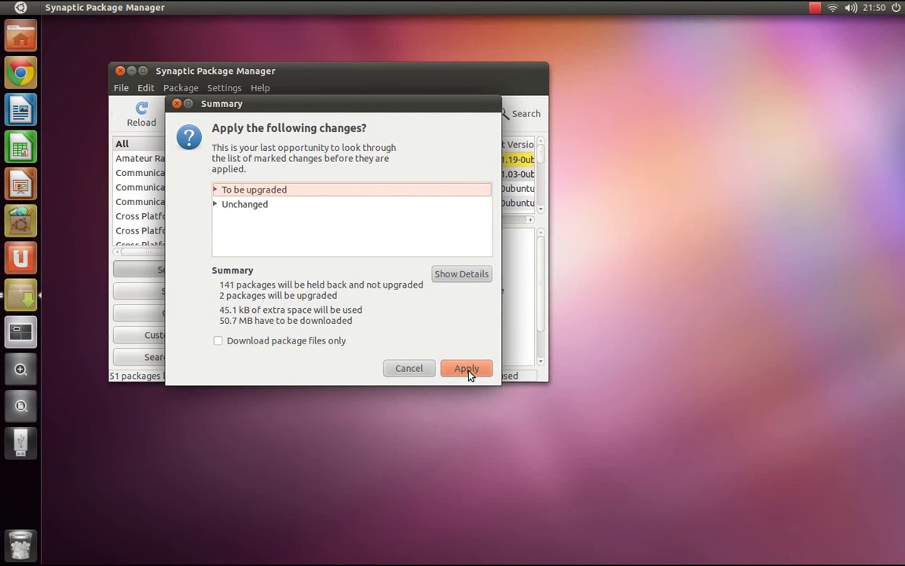
click(468, 374)
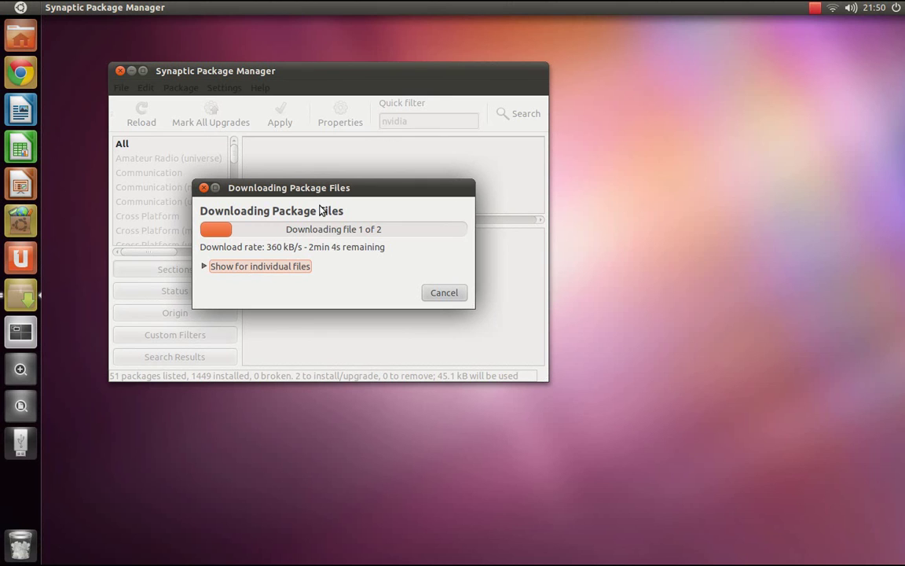
click(818, 10)
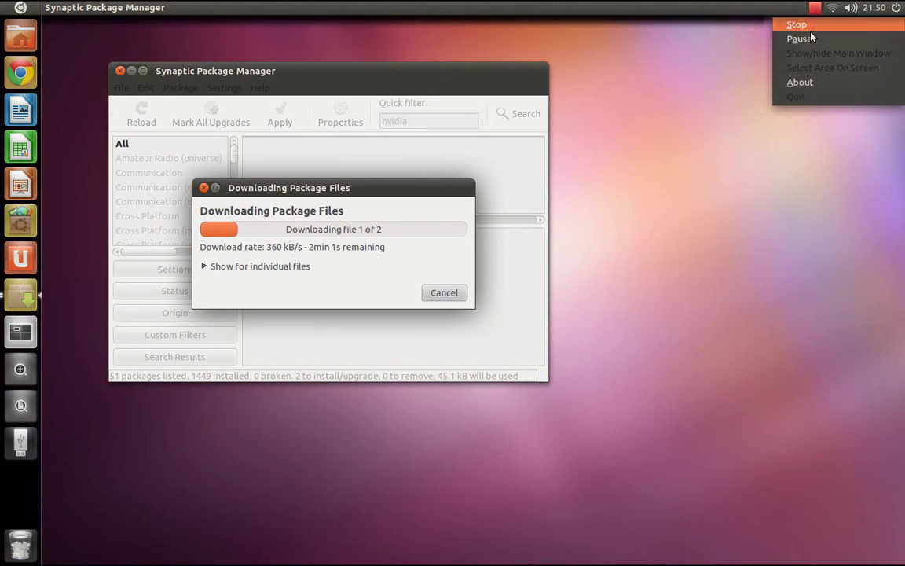
click(805, 32)
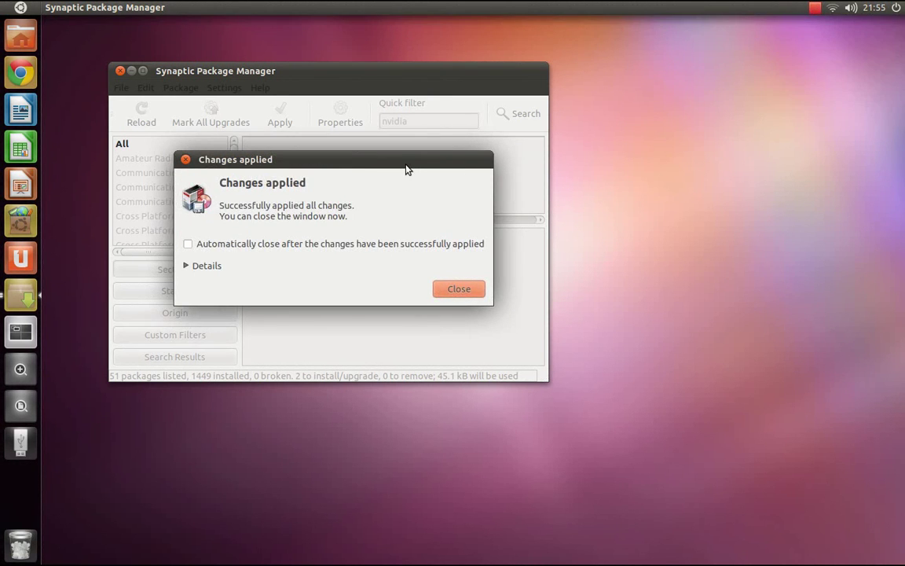
Step: Dismiss the Changes applied notice and quit Synaptic Package Manager
click(444, 289)
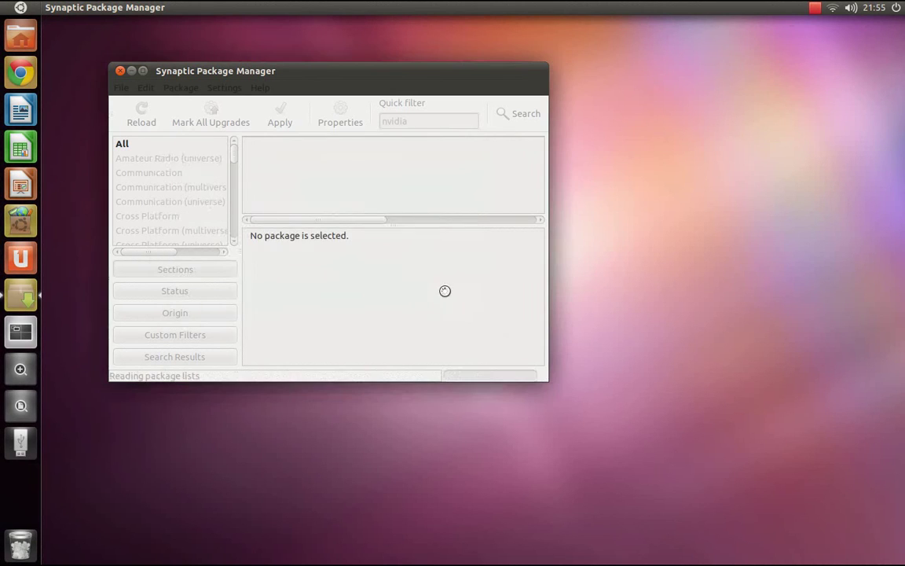
click(120, 72)
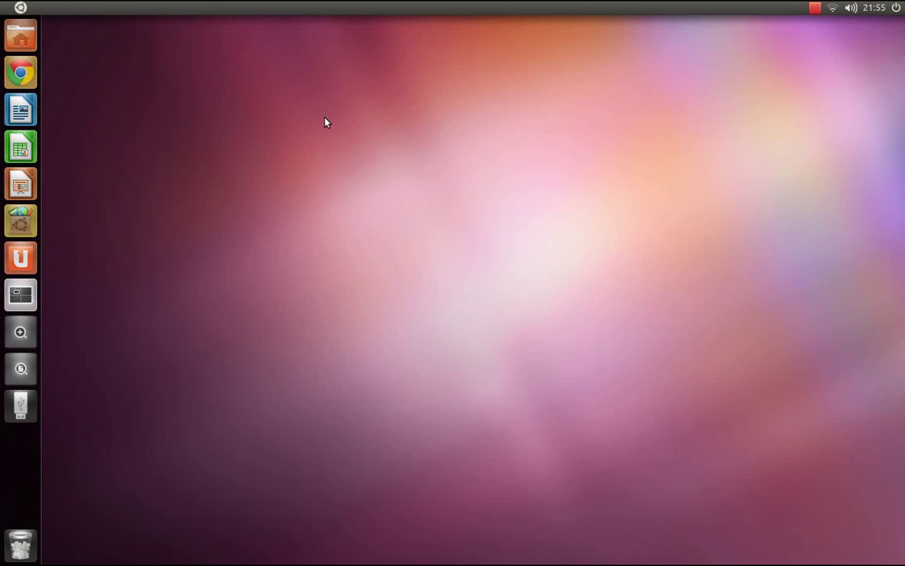
click(815, 8)
click(808, 37)
Step: Search the Dash for 'nvidia' to find NVIDIA X Server Settings
click(812, 8)
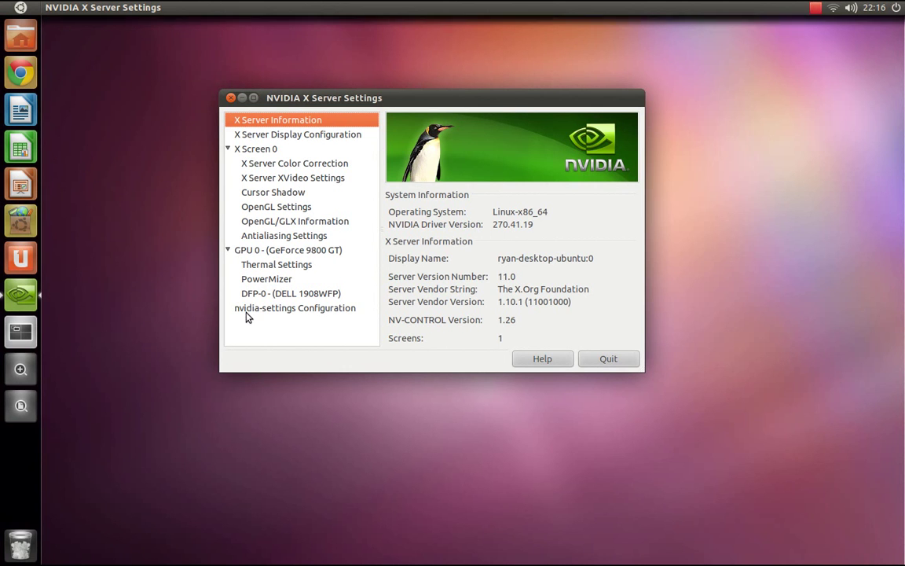
key(super)
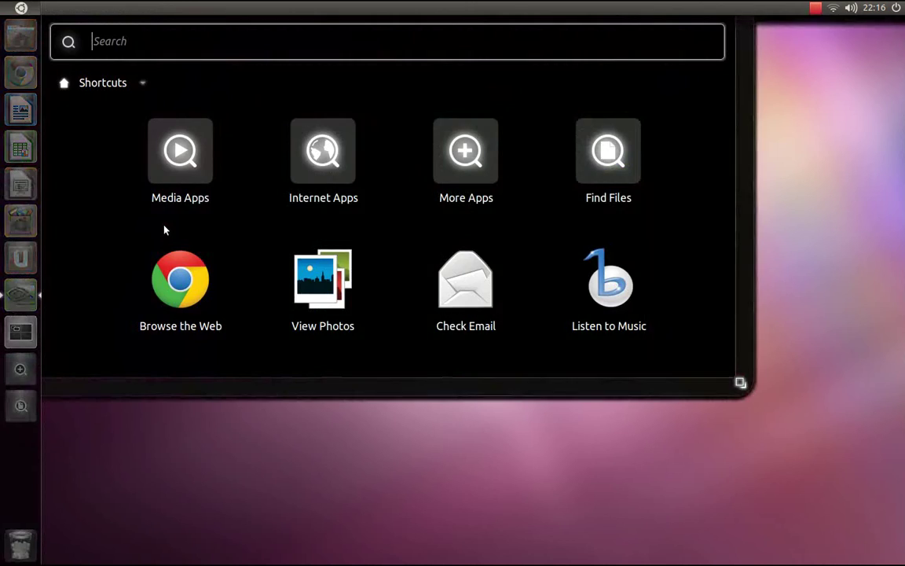
text(nvidia)
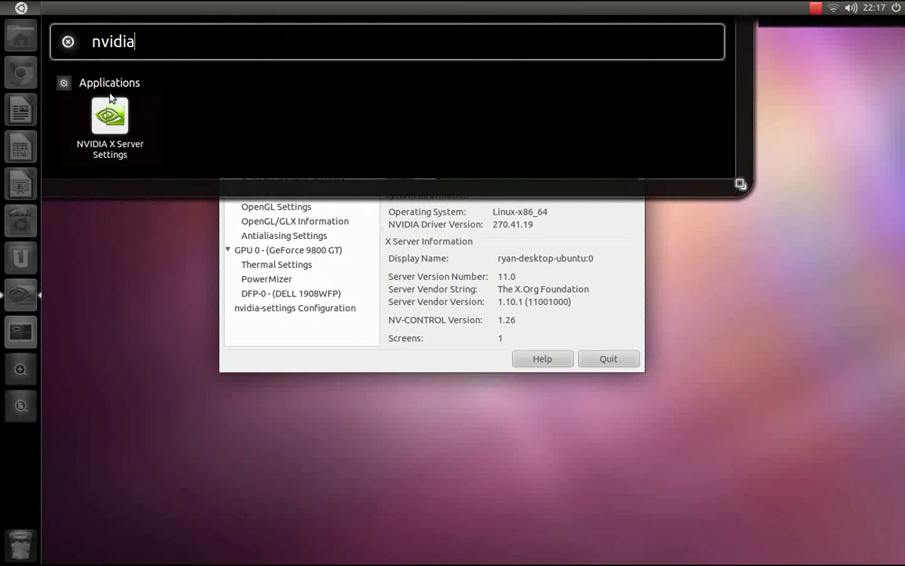
Step: Bring NVIDIA X Server Settings to the front and highlight the driver version value 270.41.19
click(117, 115)
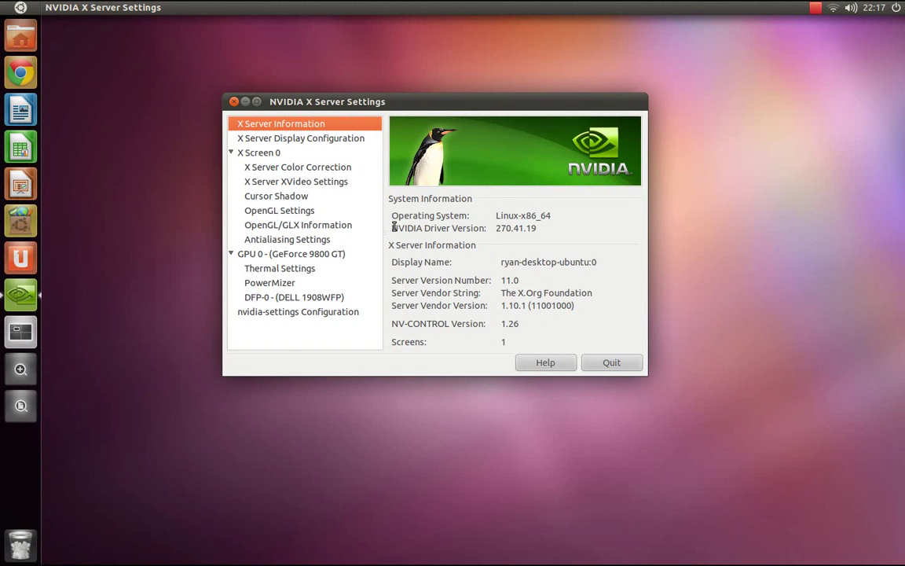
drag(394, 227, 542, 231)
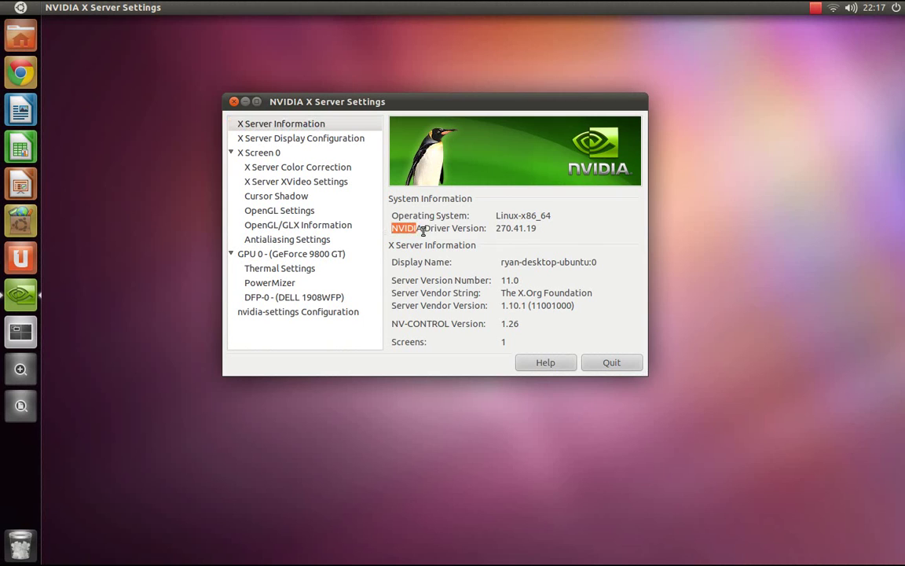
click(539, 228)
drag(540, 228, 495, 228)
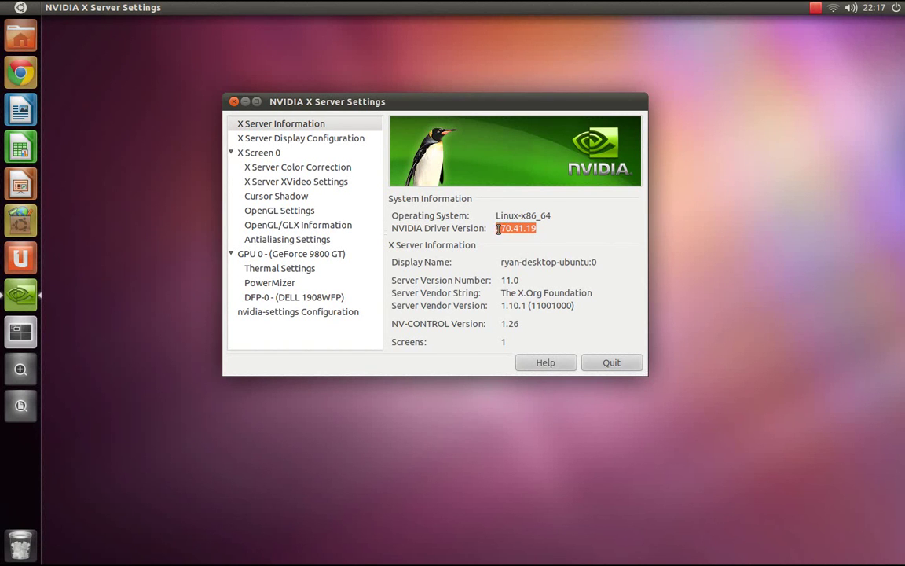
drag(498, 228, 532, 228)
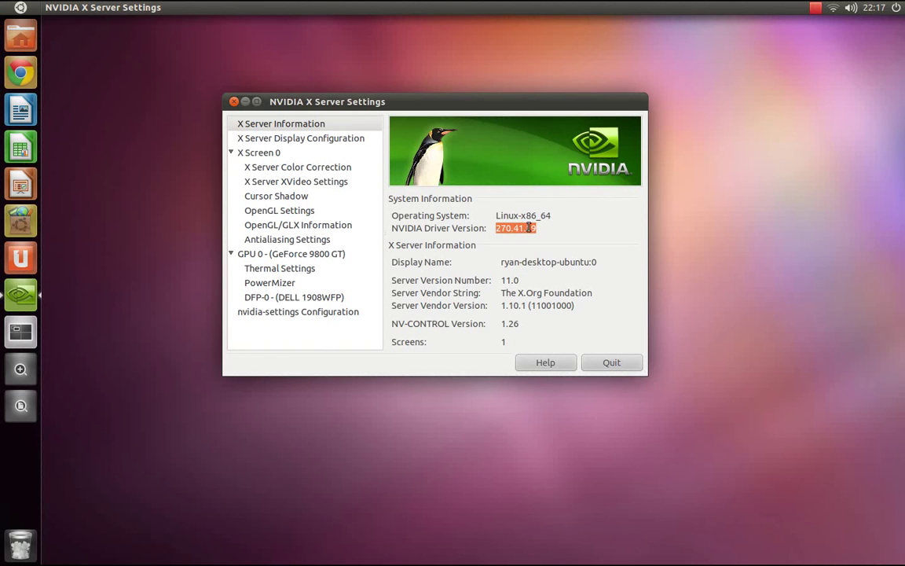